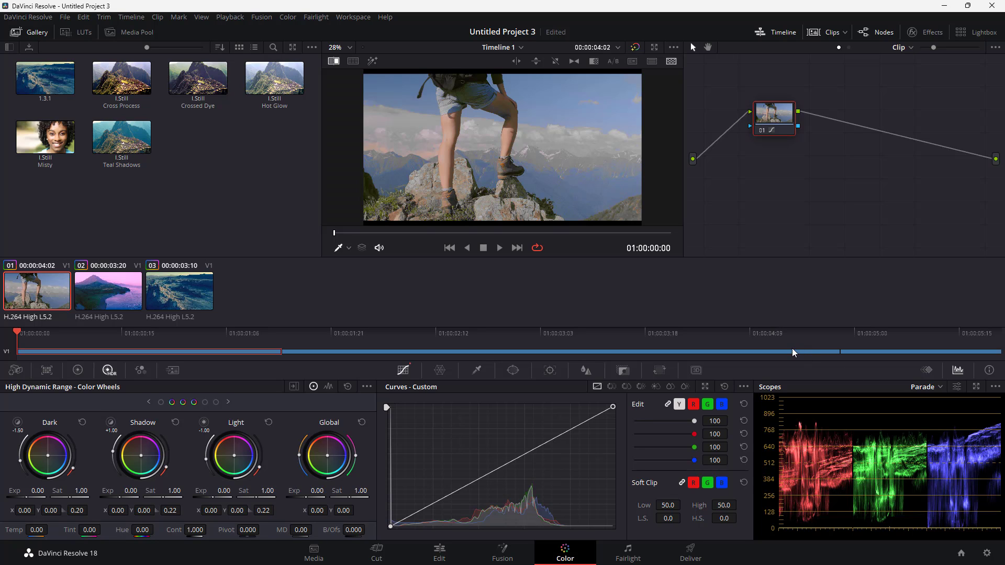
# Open the Color Warper for the first clip, look at its Chroma-Luma grids and return to the Hue-Saturation web
pyautogui.click(437, 370)
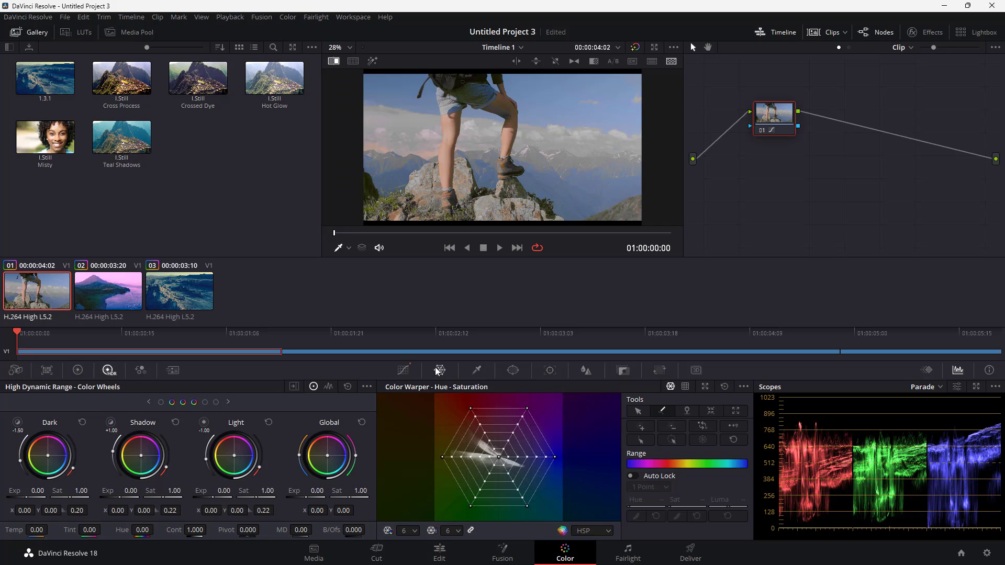
pyautogui.click(684, 387)
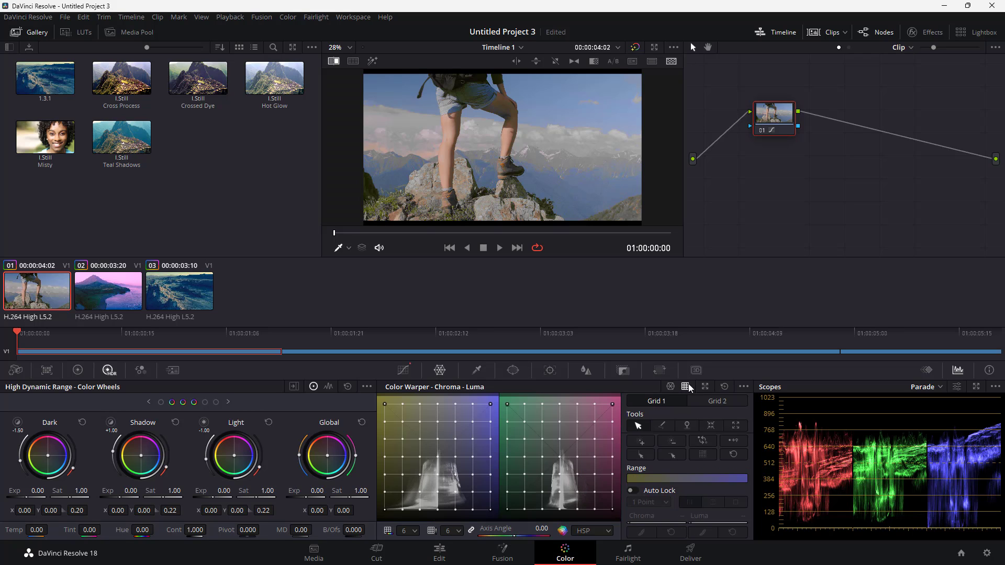
pyautogui.click(670, 387)
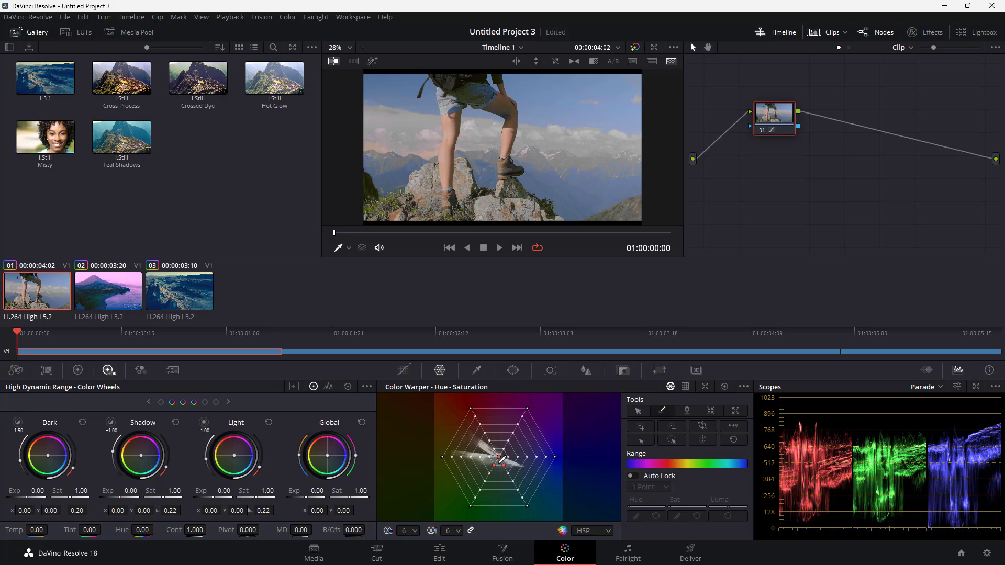
# Select and slightly shift a point near the web's centre and the outermost blue point, to about Hue 0.34 and Sat 1.16
pyautogui.click(499, 457)
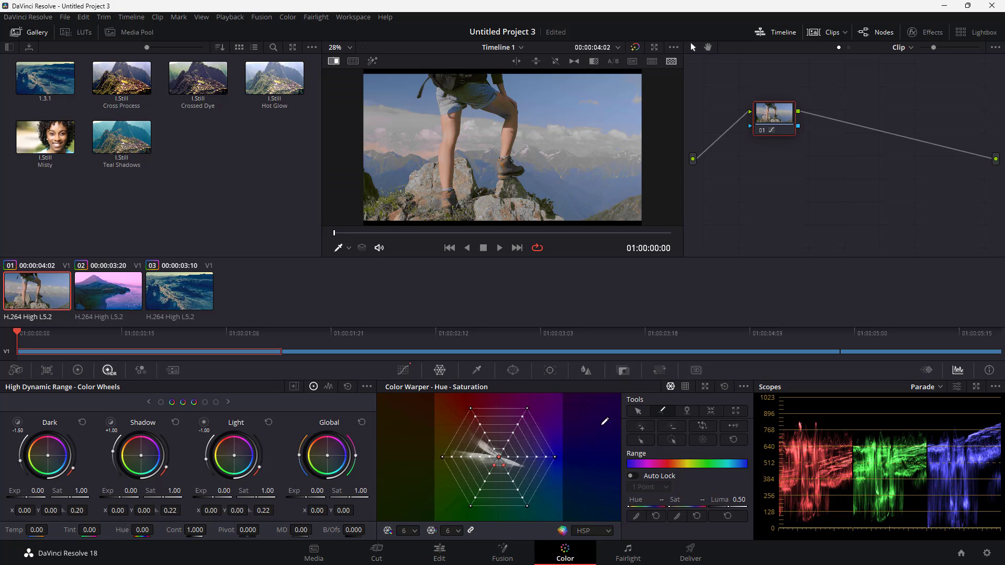
pyautogui.click(637, 410)
pyautogui.moveTo(503, 464); pyautogui.dragTo(505, 467)
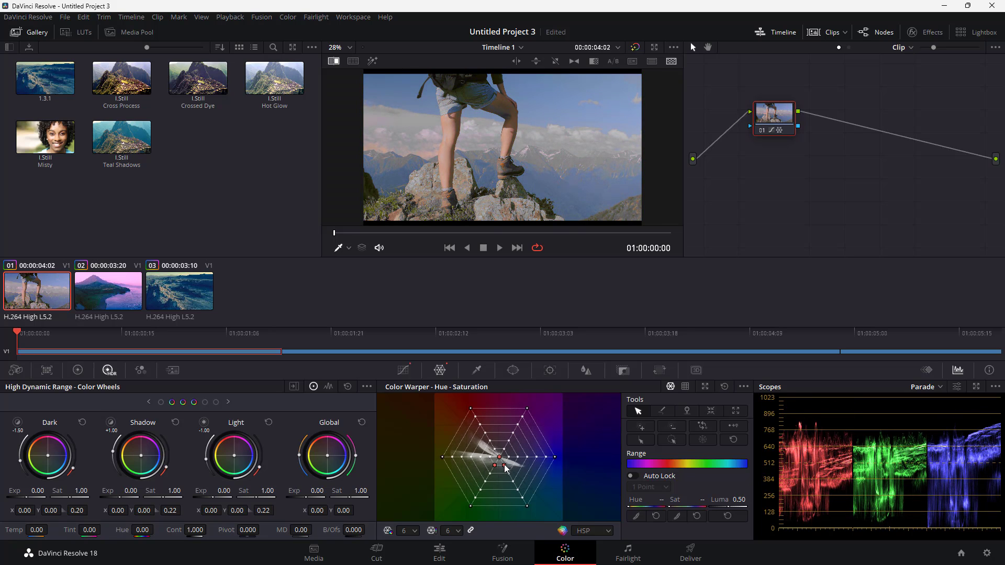
pyautogui.click(555, 457)
pyautogui.moveTo(554, 458)
pyautogui.mouseDown()
pyautogui.moveTo(503, 459)
pyautogui.moveTo(555, 460)
pyautogui.mouseUp()
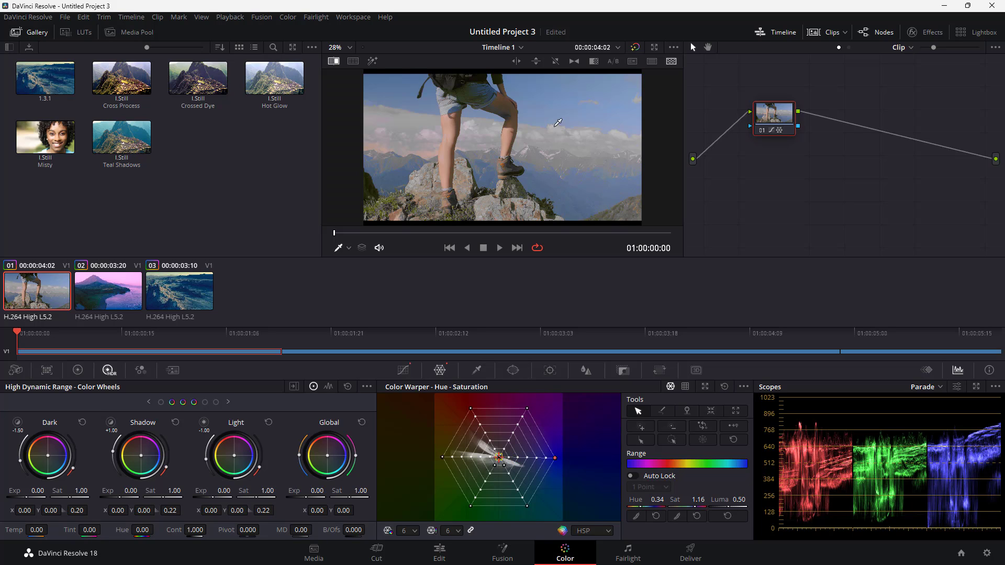
# Sample the sky in the viewer and shift the inner blue point to about Hue 0.32 and Sat 0.37
pyautogui.click(528, 88)
pyautogui.moveTo(518, 459)
pyautogui.mouseDown()
pyautogui.moveTo(517, 443)
pyautogui.moveTo(517, 463)
pyautogui.mouseUp()
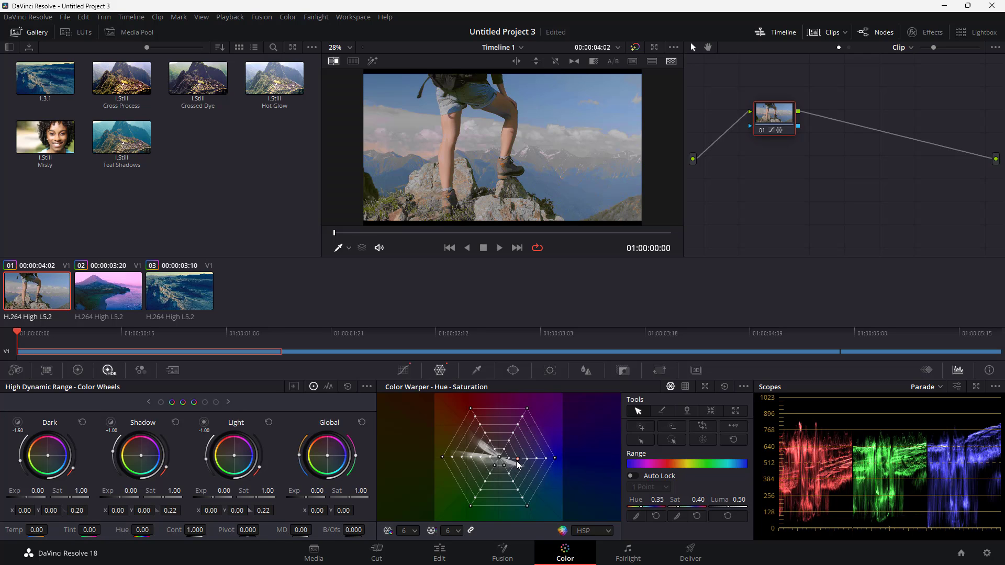
pyautogui.moveTo(518, 461); pyautogui.dragTo(517, 458)
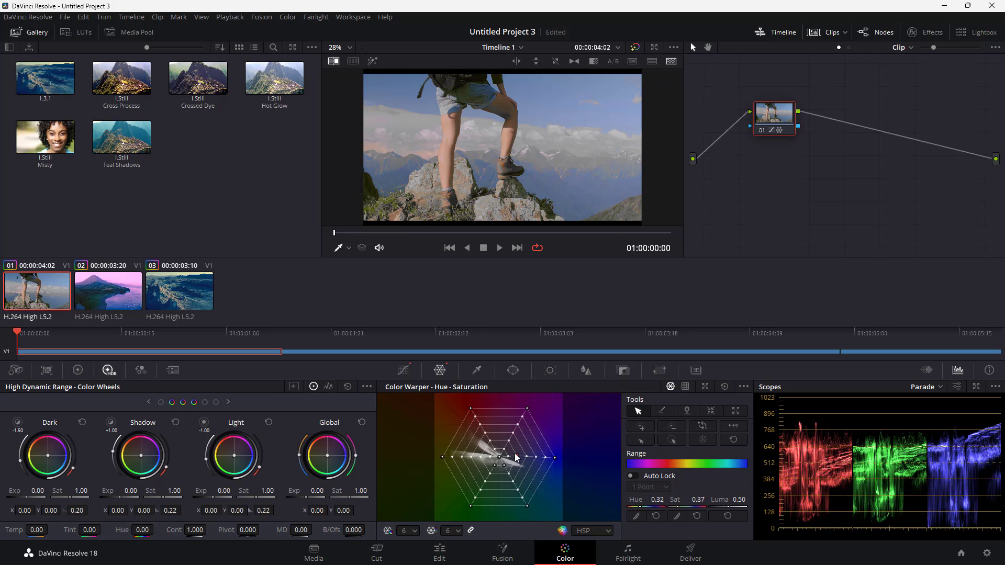
# Set the web's hue resolution to 24 and its saturation resolution to 16
pyautogui.click(416, 532)
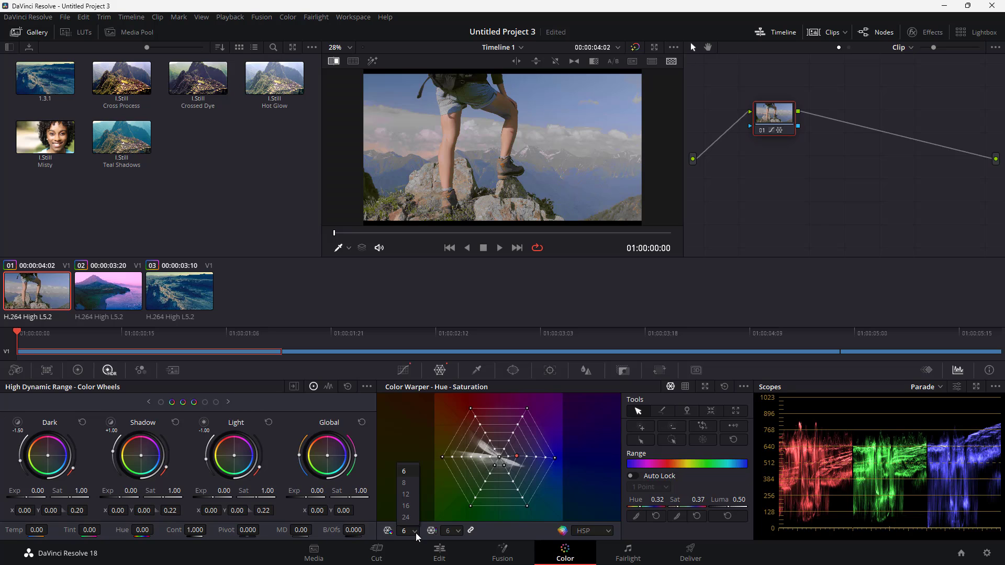
pyautogui.click(406, 518)
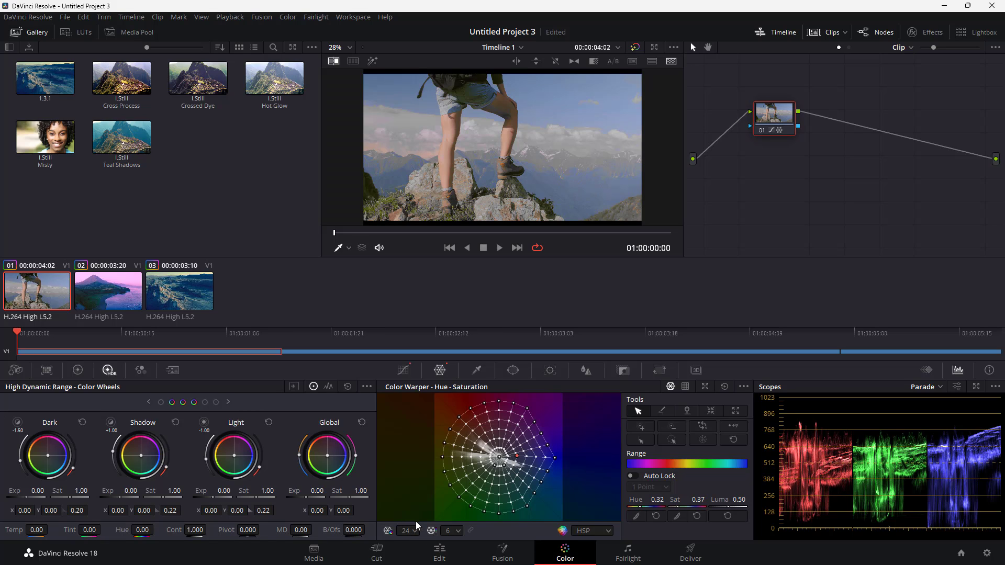
pyautogui.click(448, 532)
pyautogui.click(454, 522)
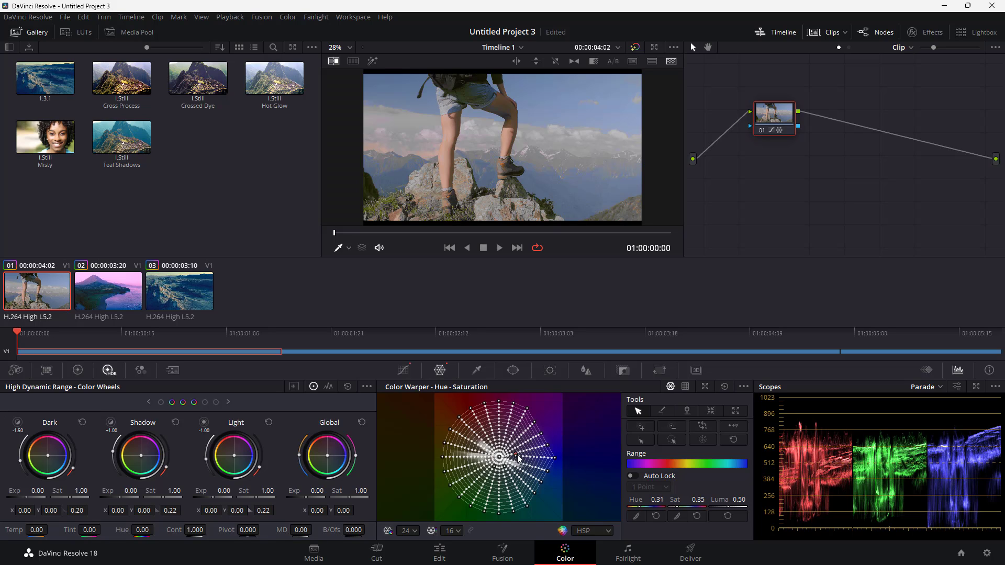
# Sample the sky and move the matching blue point on the finer web to about Hue 0.38 and Sat 0.41
pyautogui.moveTo(517, 456); pyautogui.dragTo(512, 462)
pyautogui.click(400, 91)
pyautogui.moveTo(513, 468); pyautogui.dragTo(518, 463)
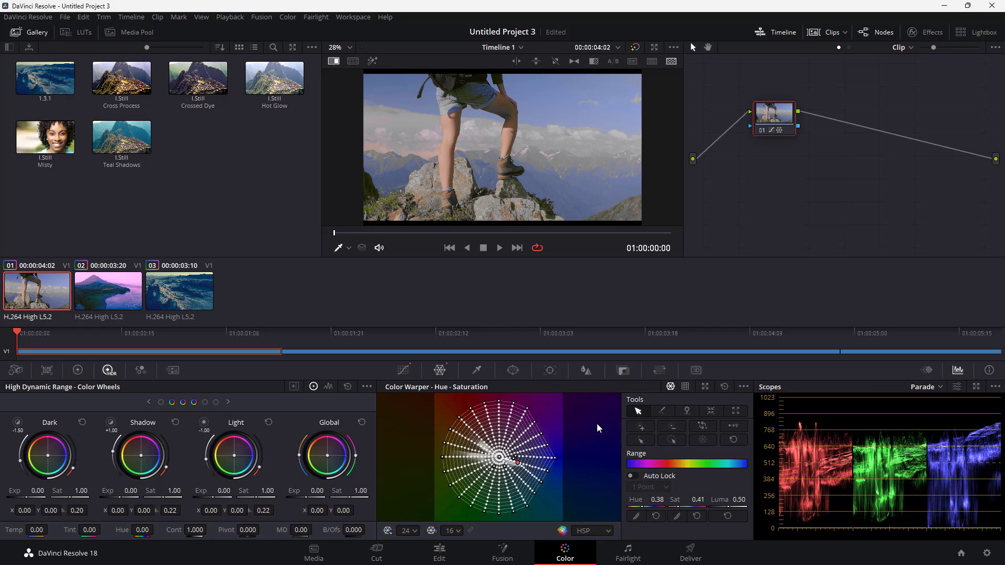
# Draw a selection over the web's red and magenta points and shift them towards a stronger red
pyautogui.click(657, 417)
pyautogui.moveTo(529, 441)
pyautogui.mouseDown()
pyautogui.moveTo(497, 419)
pyautogui.moveTo(513, 442)
pyautogui.mouseUp()
pyautogui.click(638, 414)
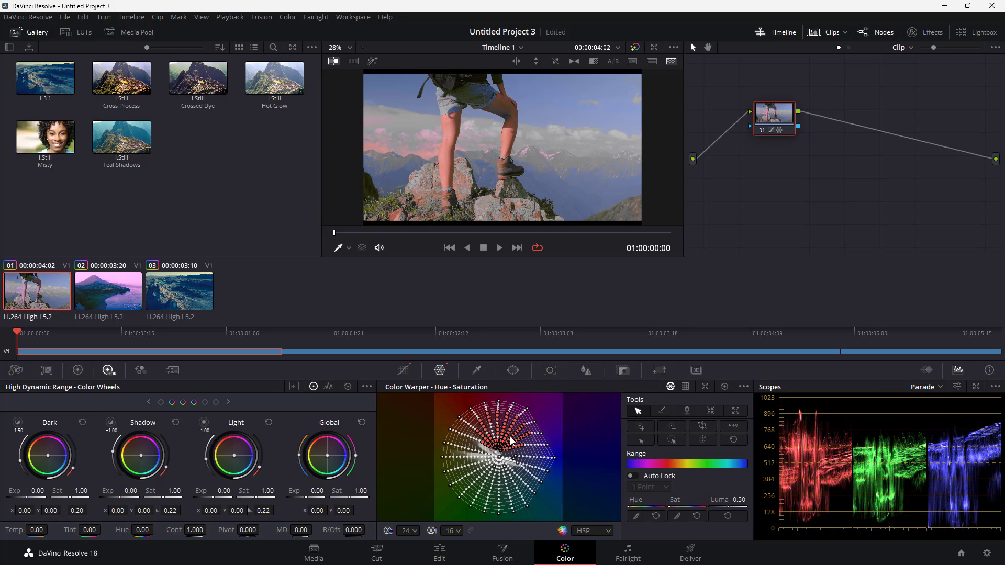
# Set both the hue and the saturation resolution of the web to 6
pyautogui.click(414, 531)
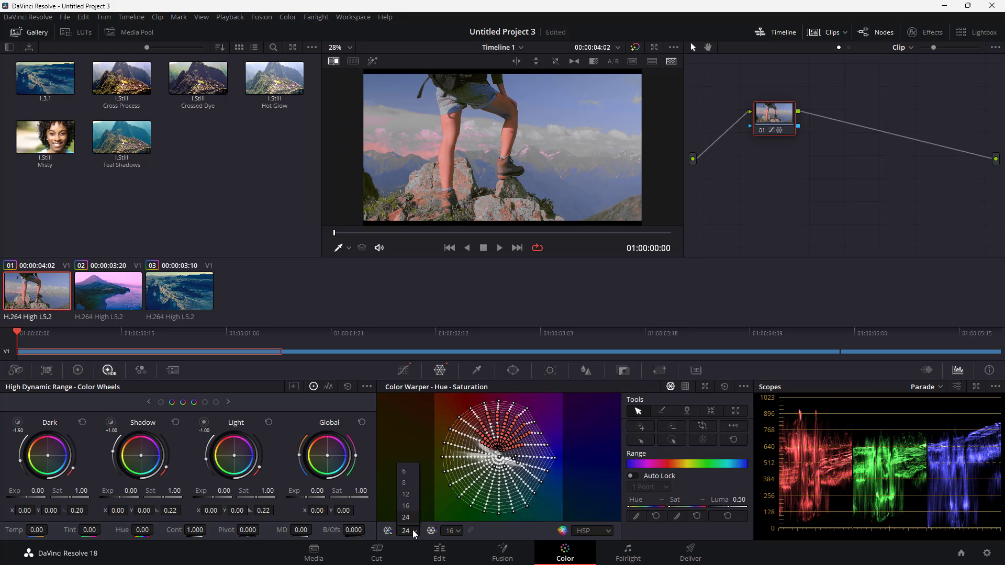
pyautogui.click(411, 471)
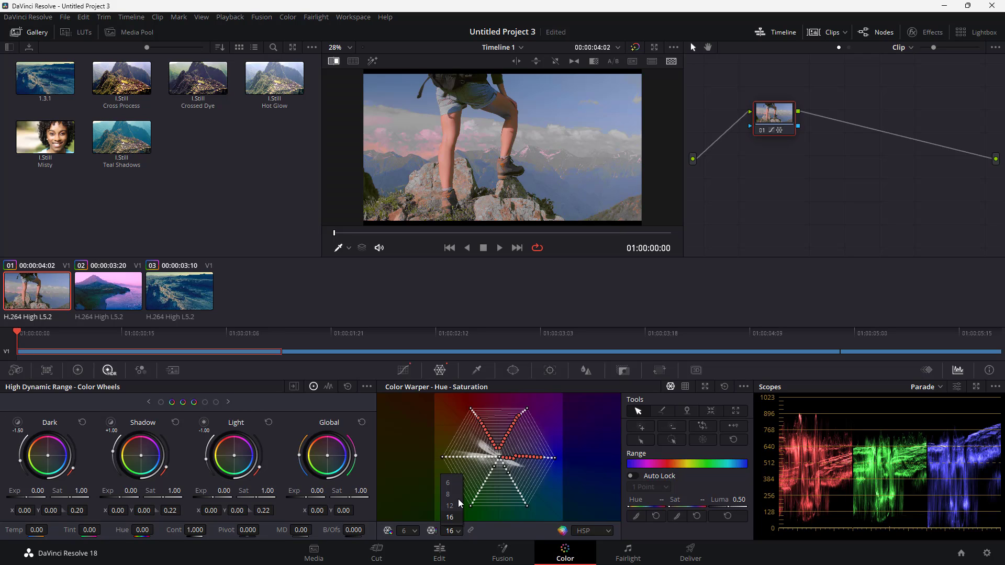
pyautogui.click(457, 483)
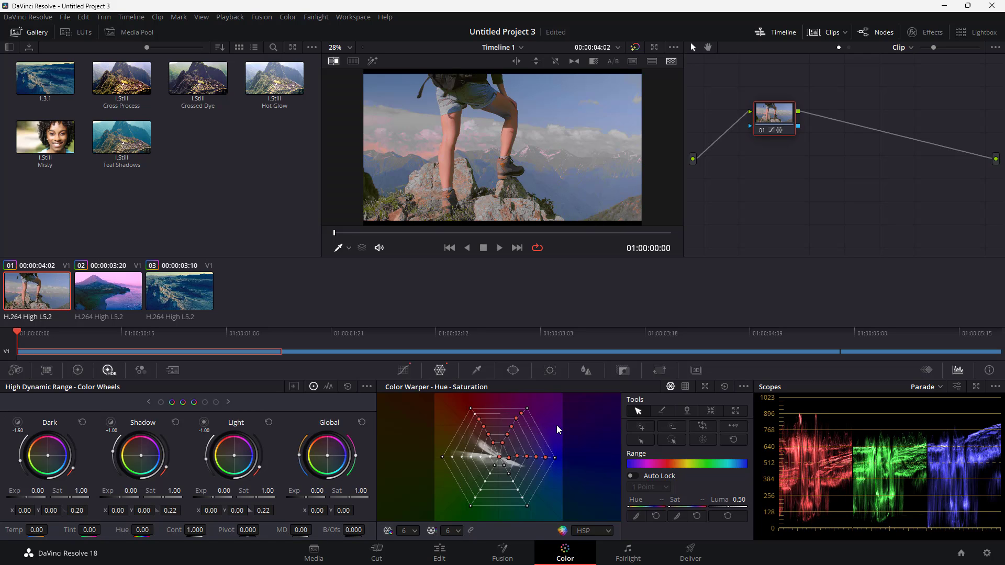
# Move individual web points, pulling the outer green-blue point to about Hue 0.51, Sat 1.31 and a middle blue point to Hue 0.33, Sat 0.57
pyautogui.click(527, 408)
pyautogui.click(555, 458)
pyautogui.moveTo(536, 459)
pyautogui.mouseDown()
pyautogui.moveTo(544, 463)
pyautogui.moveTo(528, 464)
pyautogui.mouseUp()
pyautogui.moveTo(529, 504); pyautogui.dragTo(530, 513)
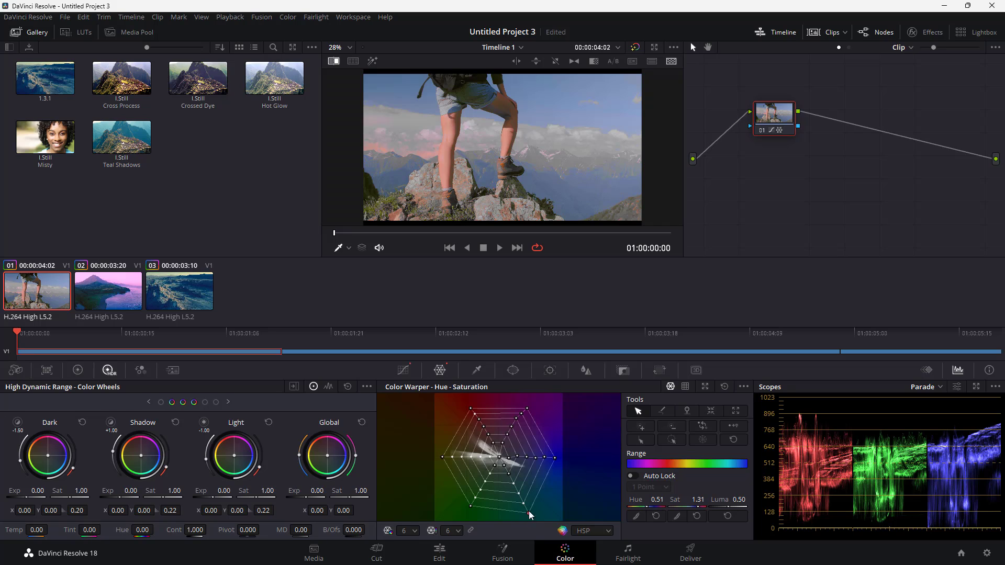
pyautogui.click(534, 458)
pyautogui.moveTo(532, 460); pyautogui.dragTo(526, 456)
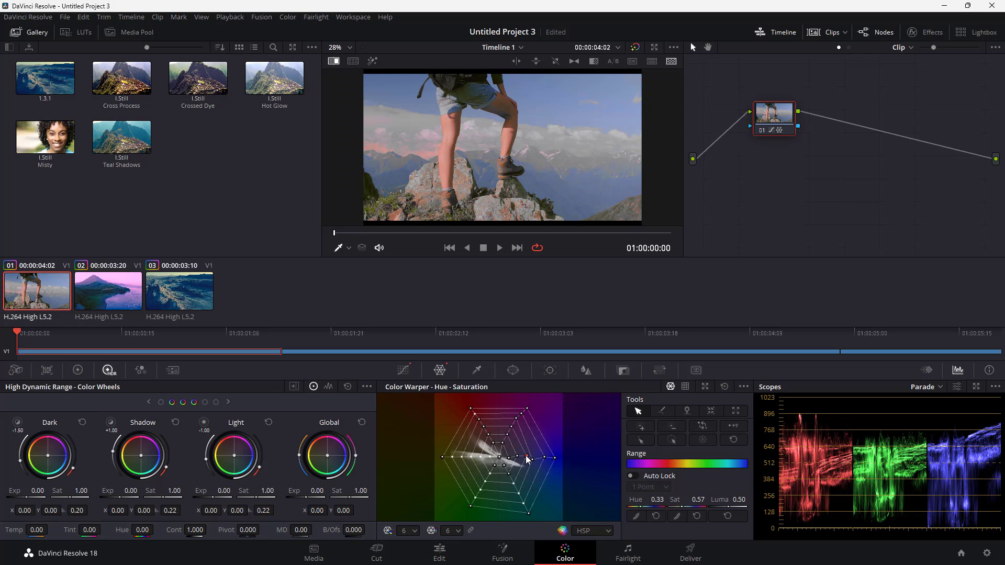
# Draw-select the inner red and magenta points and draw control points inwards around the web's centre with the Pull tool
pyautogui.click(659, 412)
pyautogui.moveTo(549, 435)
pyautogui.mouseDown()
pyautogui.moveTo(492, 419)
pyautogui.moveTo(532, 422)
pyautogui.moveTo(515, 439)
pyautogui.mouseUp()
pyautogui.click(686, 411)
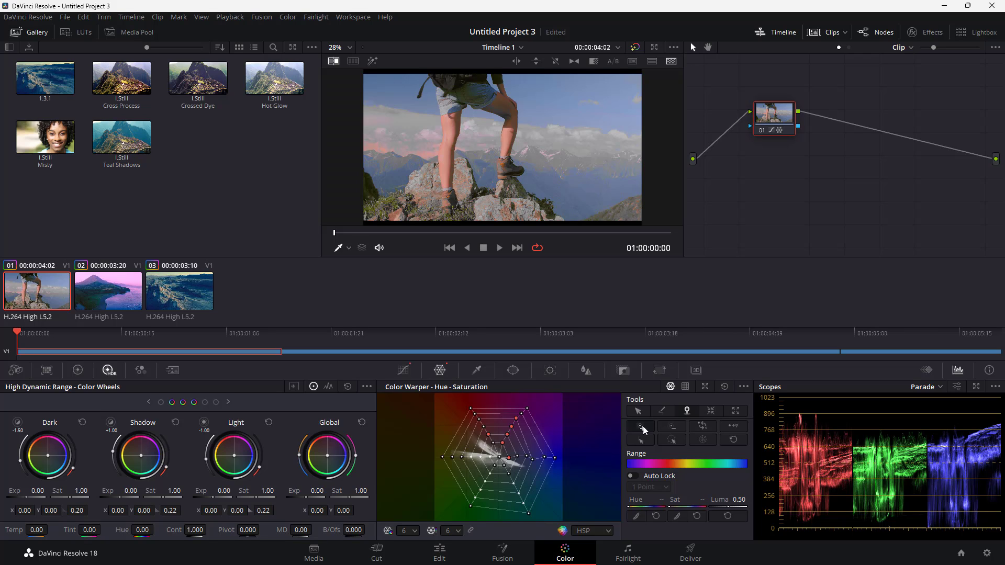
pyautogui.click(518, 455)
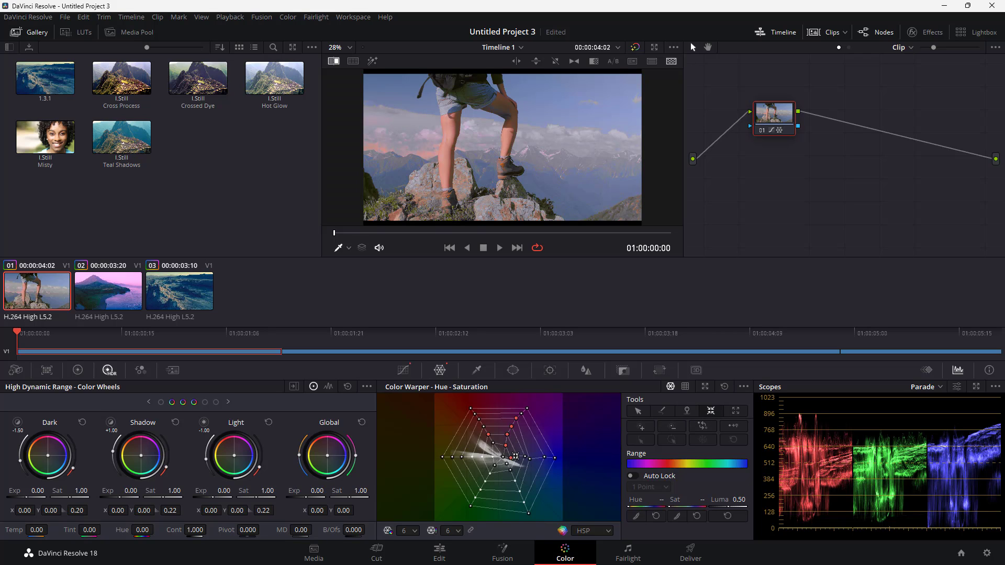
pyautogui.click(507, 453)
pyautogui.click(495, 456)
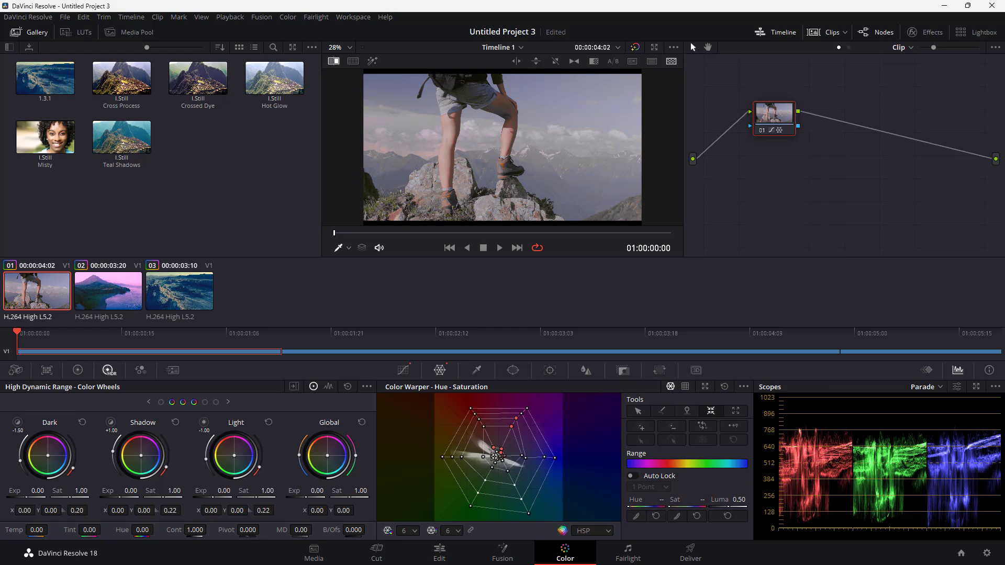
# Spread the control points outwards from the web's centre with the Push tool
pyautogui.click(726, 413)
pyautogui.click(506, 460)
pyautogui.click(500, 458)
pyautogui.click(500, 458)
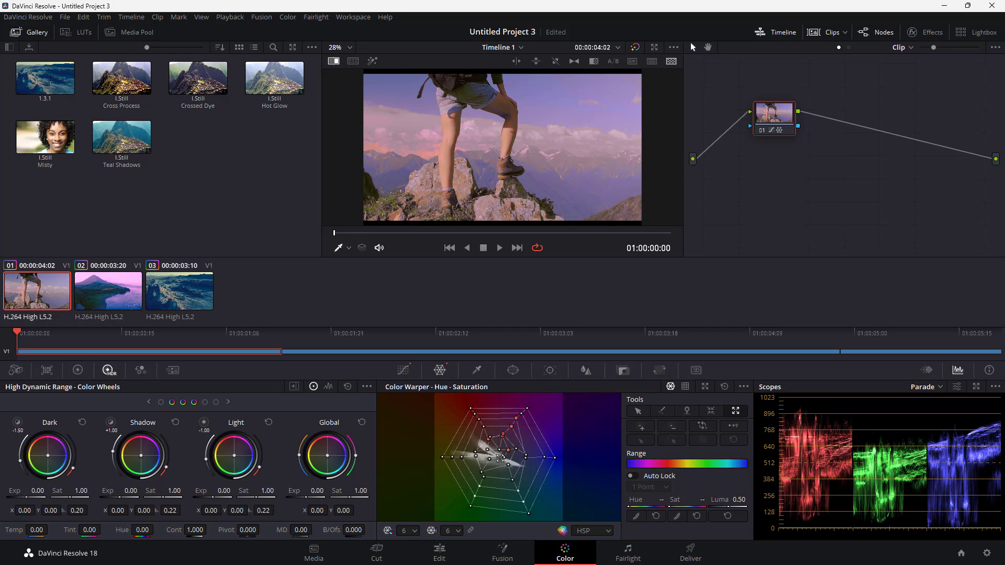
pyautogui.click(500, 458)
# Clear the point selection and use the Pin/Unpin tool to release the displaced points on the web's red and magenta spokes
pyautogui.click(712, 411)
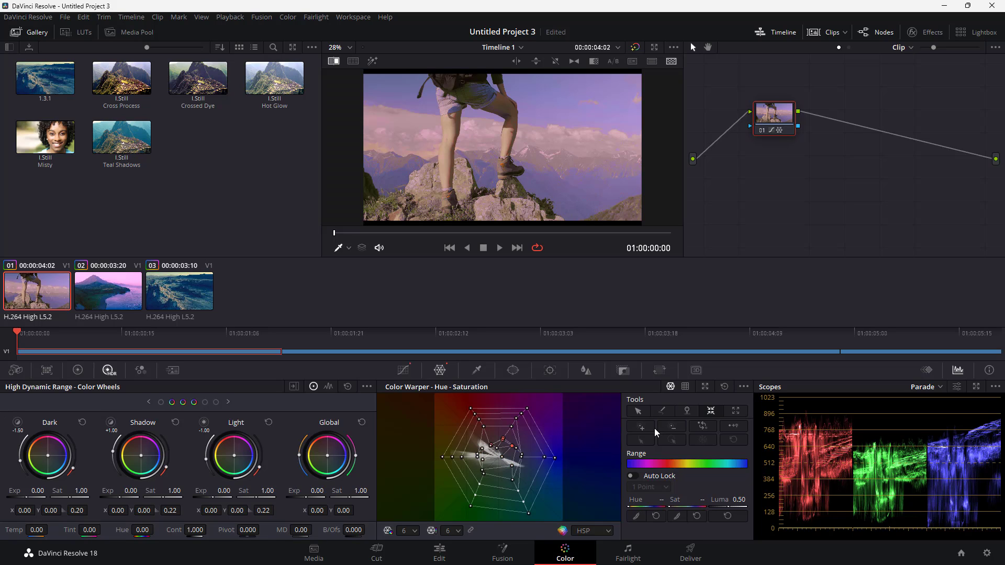
pyautogui.click(705, 425)
pyautogui.click(737, 432)
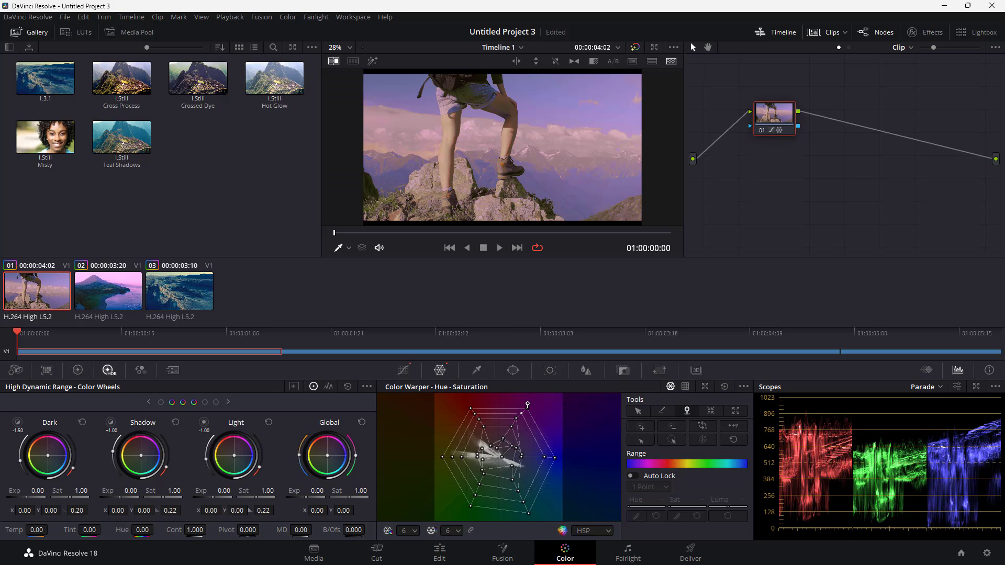
pyautogui.click(512, 427)
pyautogui.click(517, 447)
pyautogui.click(517, 447)
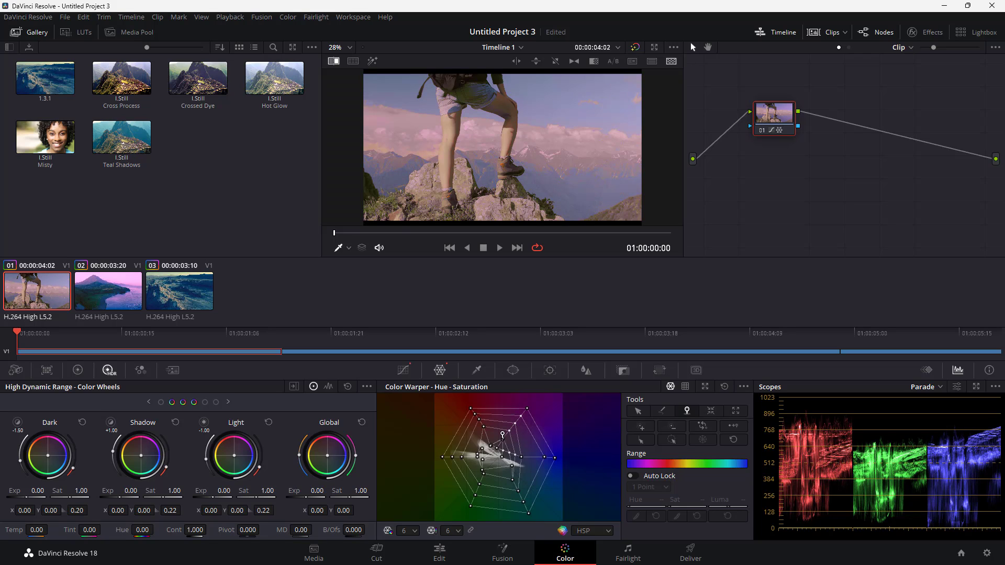
pyautogui.click(502, 438)
pyautogui.click(493, 444)
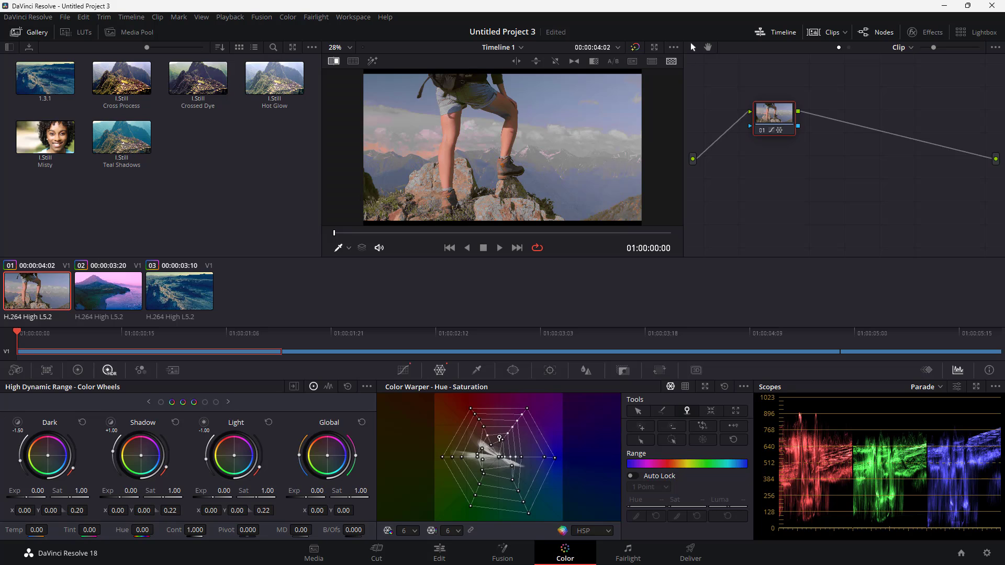
pyautogui.click(502, 439)
pyautogui.click(490, 446)
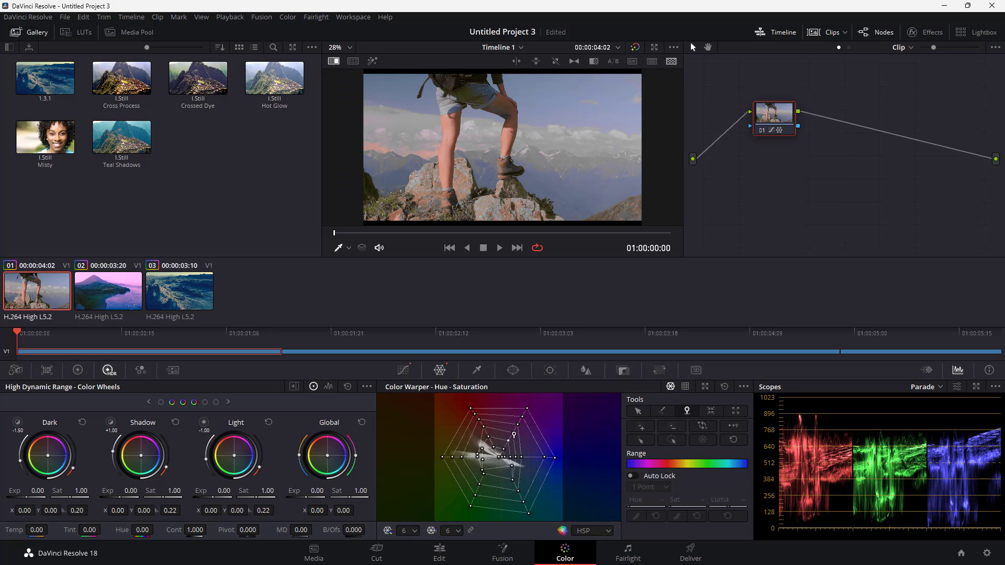
# Try pinning points on the red-yellow and blue spokes, and reset the whole web to its default shape
pyautogui.moveTo(454, 406); pyautogui.dragTo(491, 429)
pyautogui.click(478, 420)
pyautogui.click(544, 456)
pyautogui.click(732, 442)
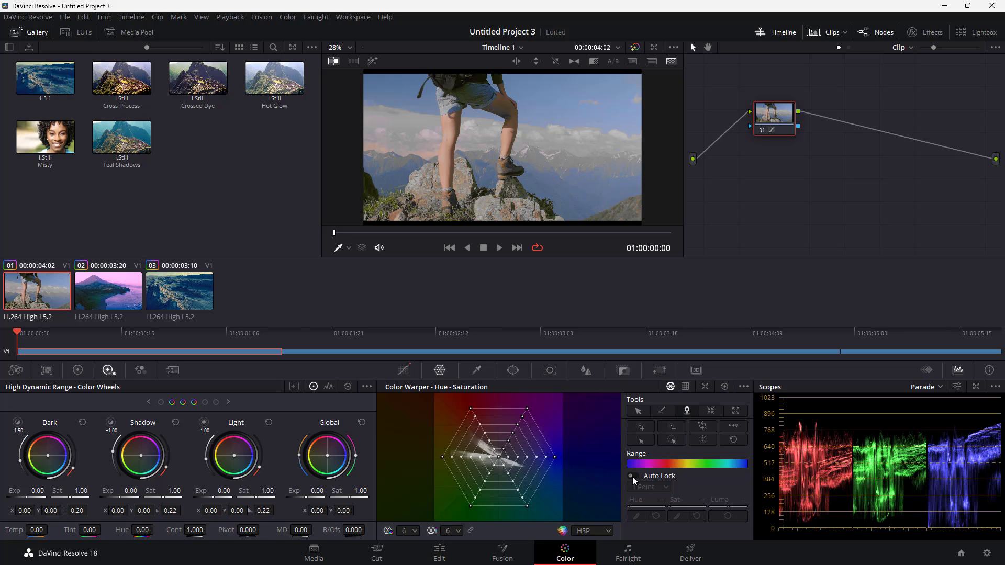
# Set the Auto Lock range of the Color Warper to 4 Points
pyautogui.click(658, 489)
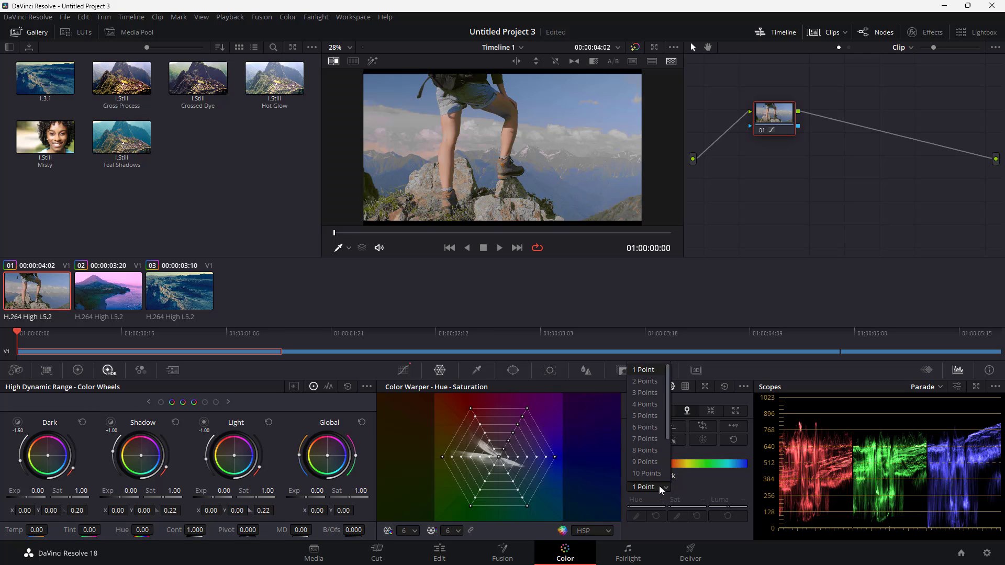
pyautogui.click(648, 401)
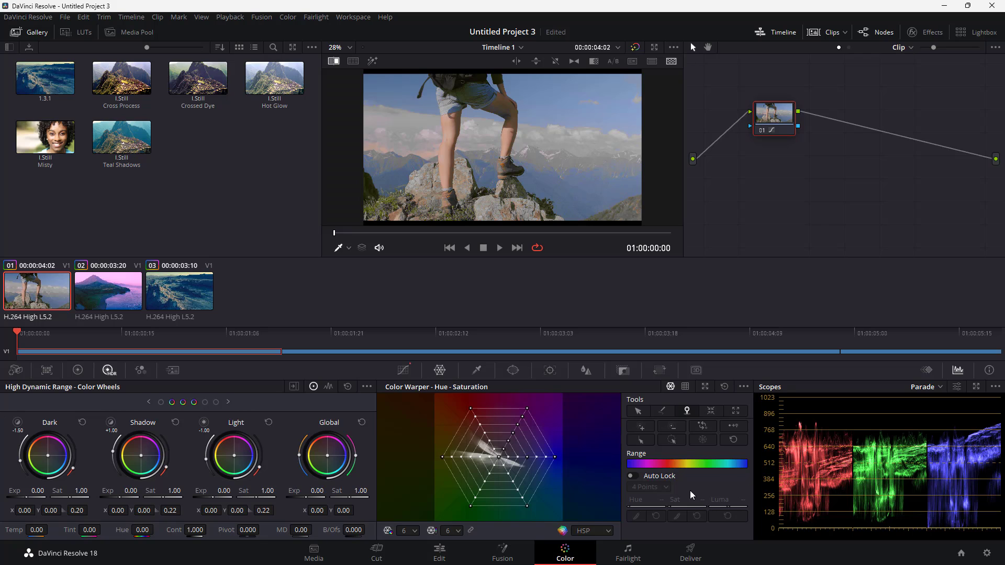
# Shift the inner red point to about Hue 0.04 and Sat 0.54 with Luma at 0.52, and reset it
pyautogui.click(638, 413)
pyautogui.moveTo(490, 441)
pyautogui.mouseDown()
pyautogui.moveTo(495, 430)
pyautogui.moveTo(519, 442)
pyautogui.moveTo(492, 432)
pyautogui.mouseUp()
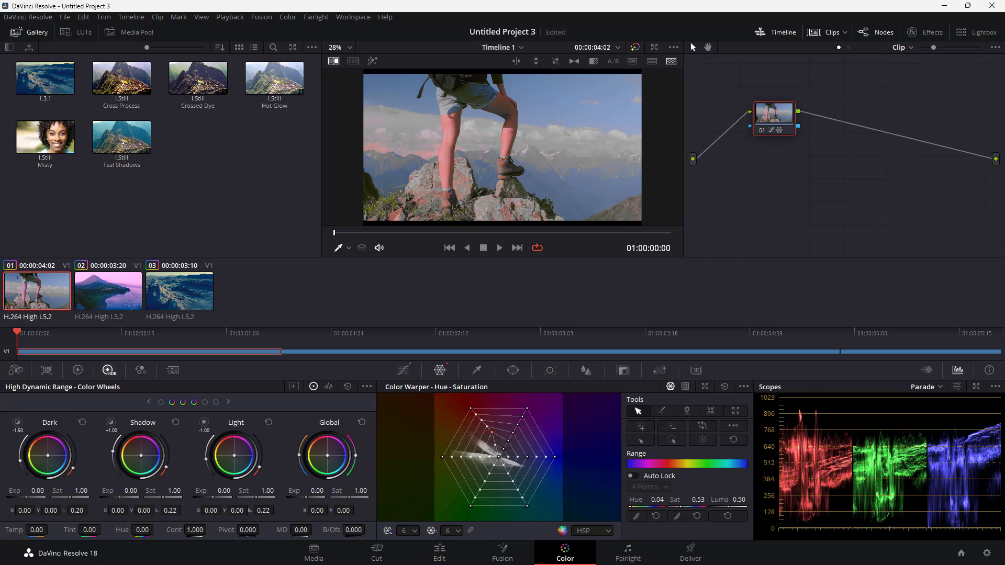
pyautogui.moveTo(682, 506); pyautogui.dragTo(727, 506)
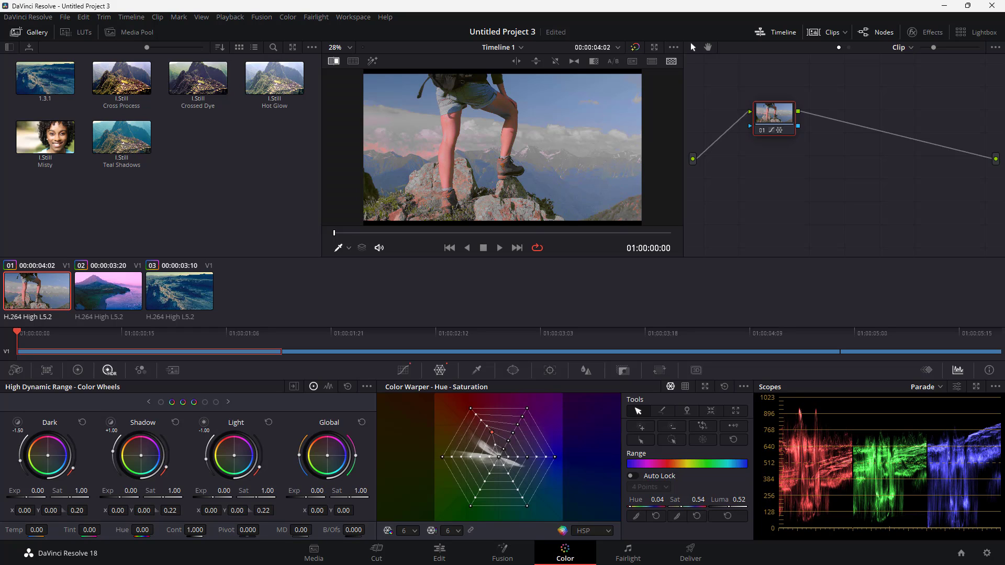
pyautogui.click(734, 440)
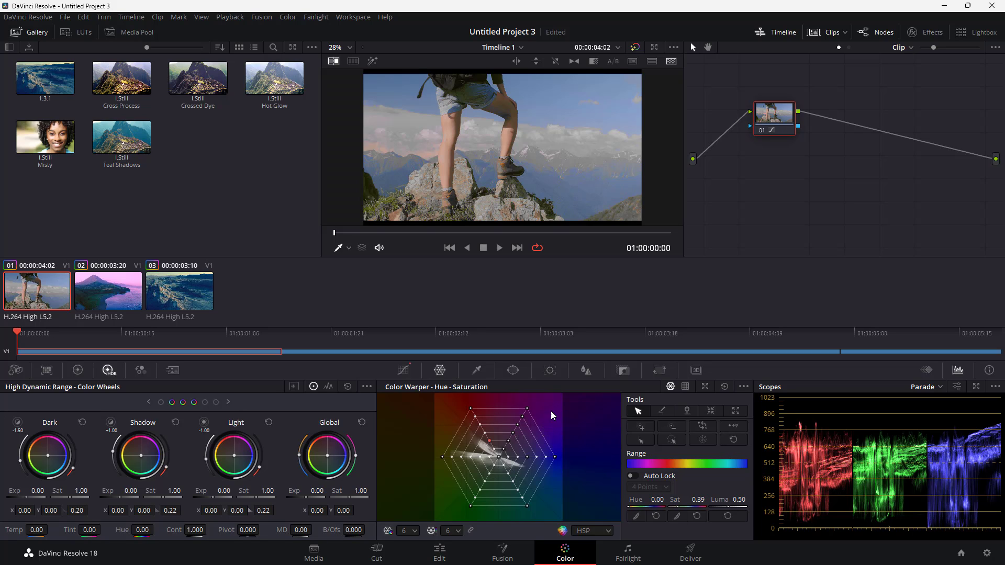
# Box-select the web's control points and warp the sky's colour in the viewer towards a saturated blue
pyautogui.moveTo(550, 407); pyautogui.dragTo(461, 498)
pyautogui.click(703, 426)
pyautogui.moveTo(547, 95); pyautogui.dragTo(405, 209)
# Warp the leg's skin tone in the viewer towards pink, about Hue 0.11 and Sat 0.48, and save the project
pyautogui.moveTo(469, 132)
pyautogui.mouseDown()
pyautogui.moveTo(453, 124)
pyautogui.moveTo(447, 135)
pyautogui.moveTo(456, 120)
pyautogui.moveTo(455, 130)
pyautogui.mouseUp()
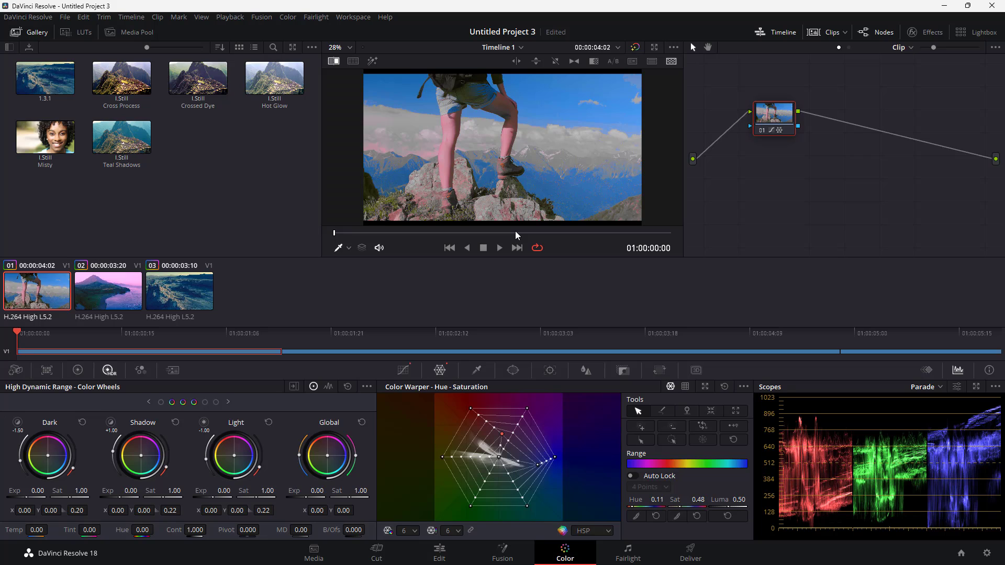
pyautogui.hotkey('ctrl', 's')
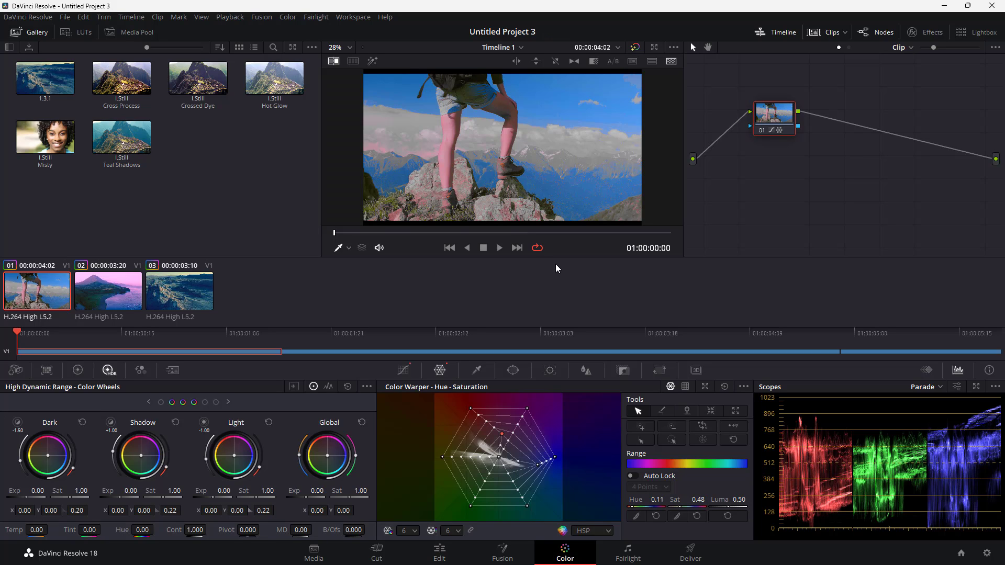